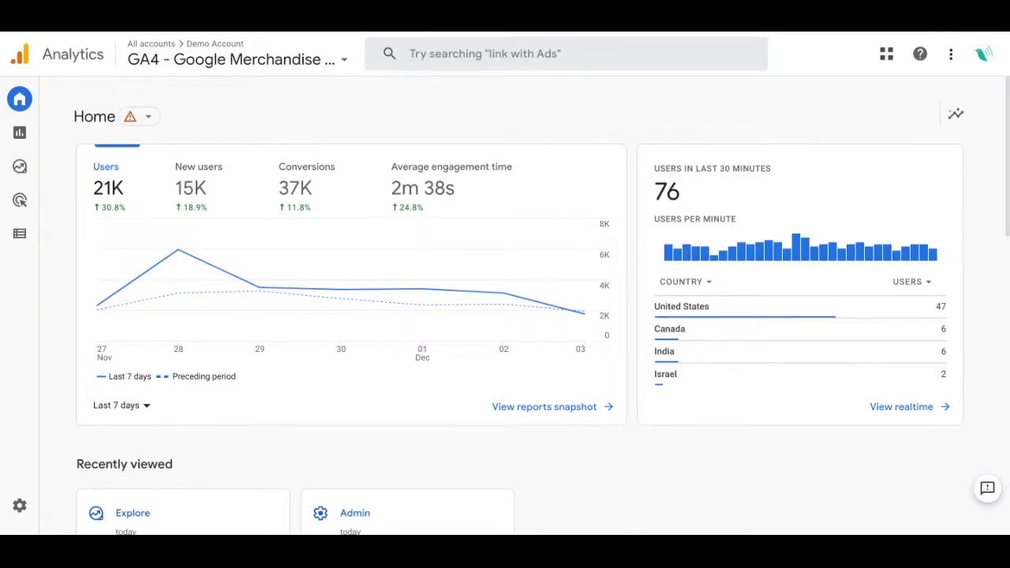
Go to Explorations and create a new exploration from the Path exploration template.
mouse_move(23, 255)
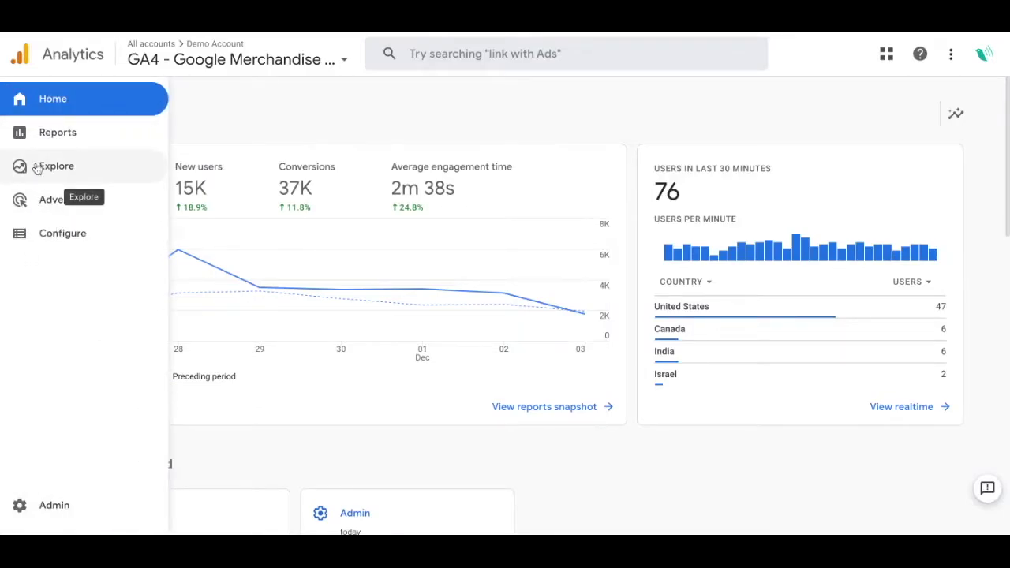
left_click(35, 168)
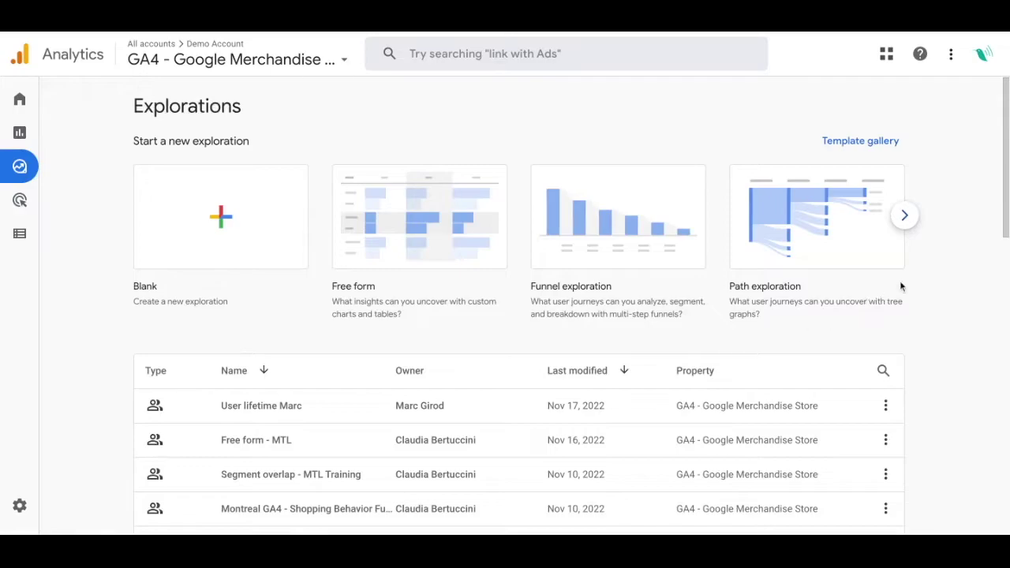
left_click(823, 235)
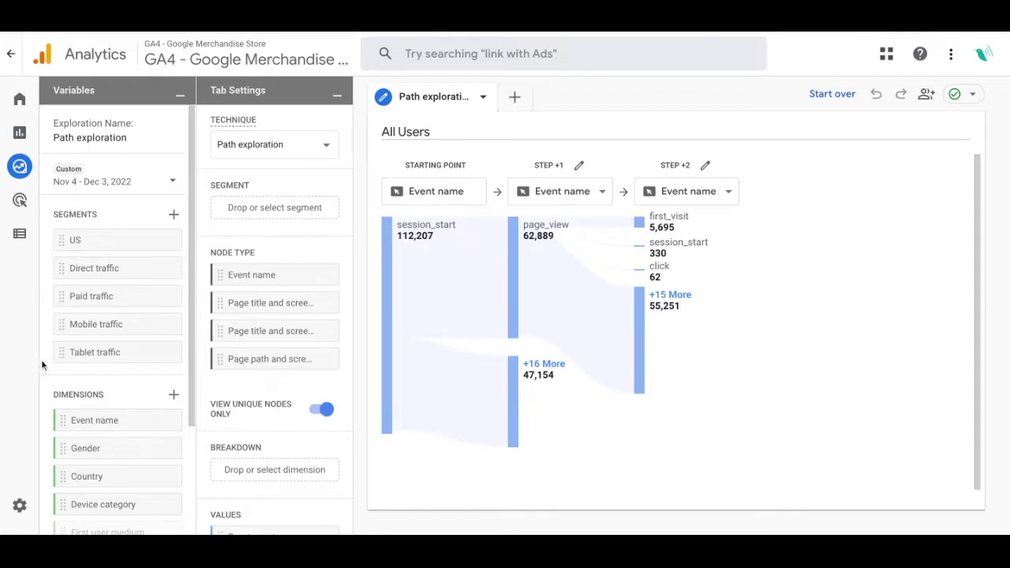
Set the exploration's custom date range to Aug 1 – Dec 3, 2022.
left_click(120, 182)
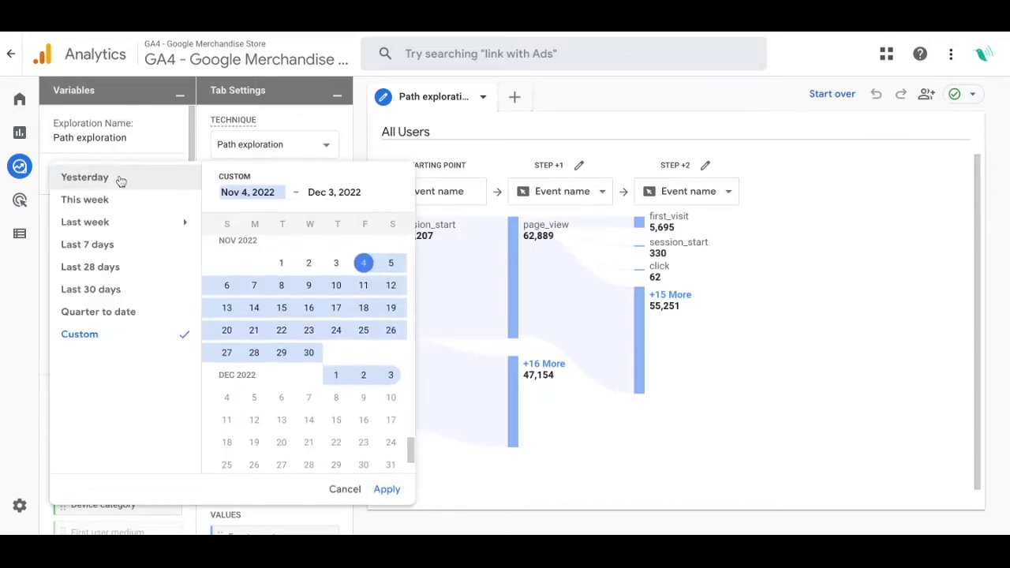
scroll(336, 284, "up", 3)
scroll(336, 280, "up", 5)
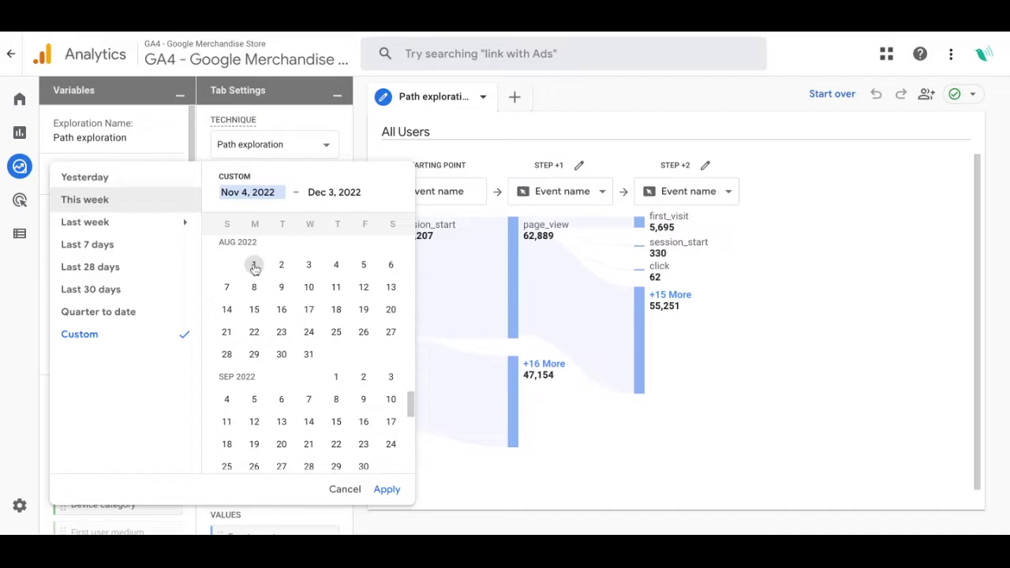
left_click(254, 265)
left_click(389, 491)
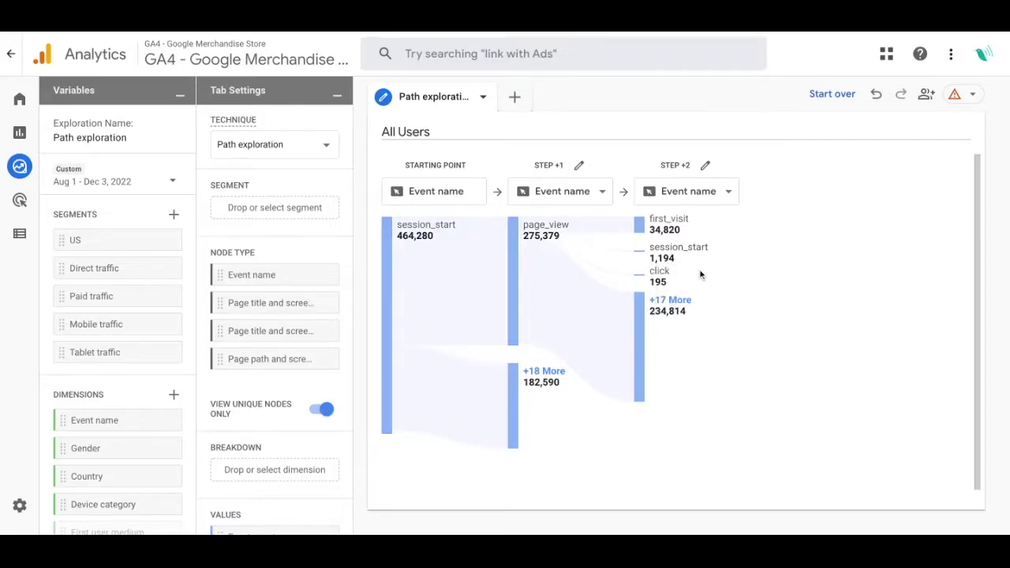
Start the path over and set the session_start event as the starting point, using Event name as the node type.
left_click(834, 101)
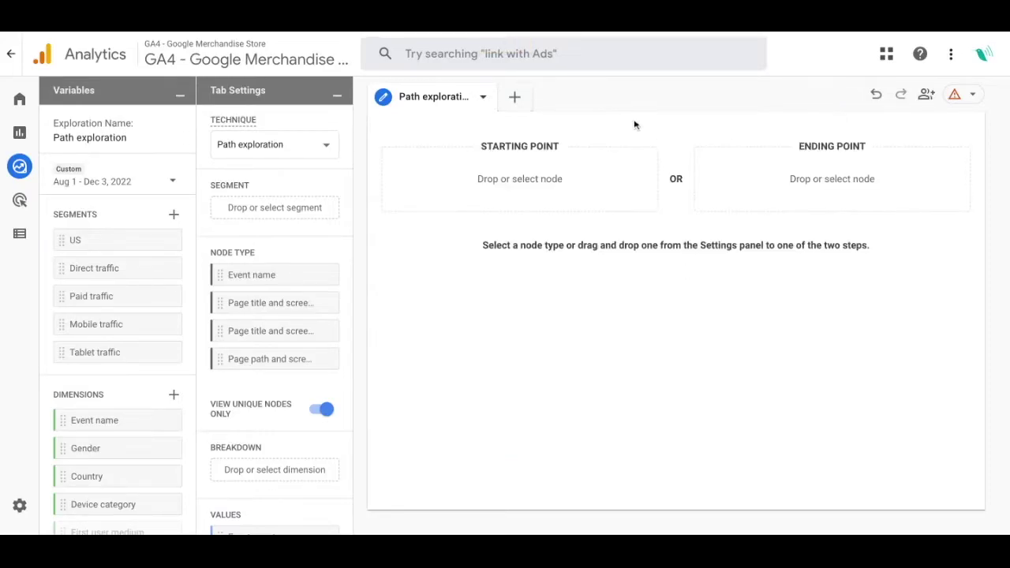
left_click(541, 178)
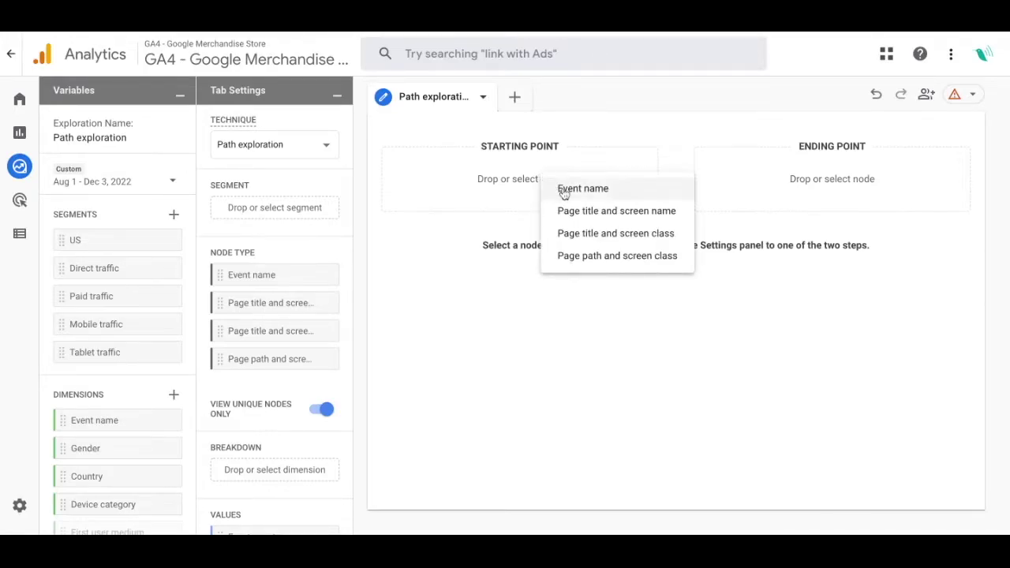
left_click(563, 191)
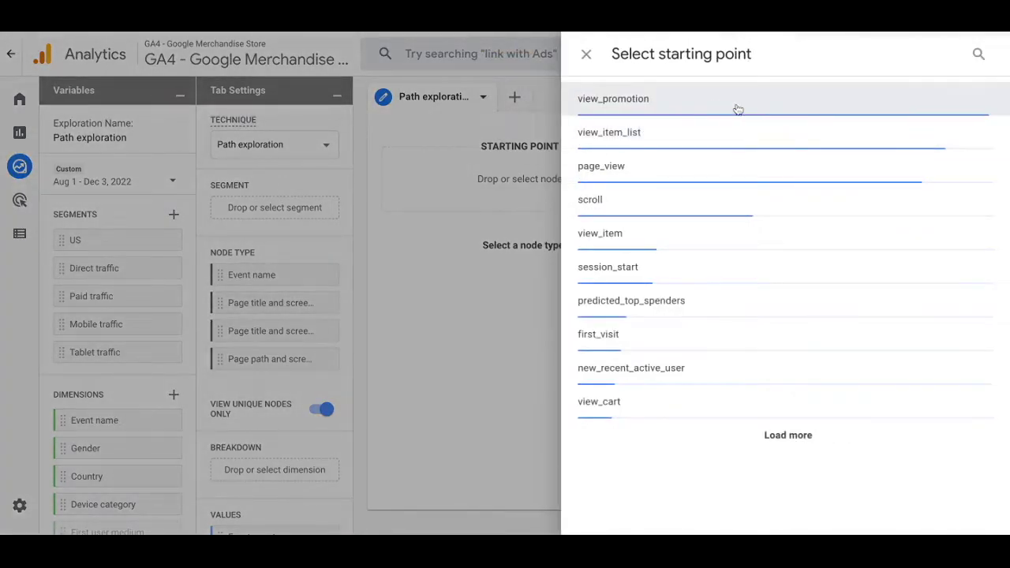
left_click(635, 269)
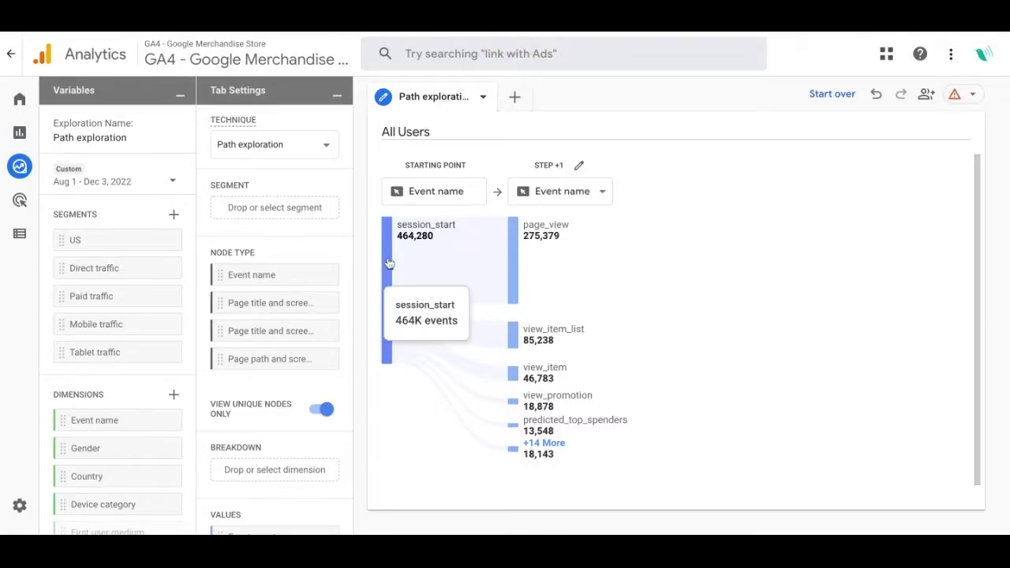
Limit step +1 to page_view by deselecting view_item_list, view_item, view_promotion and predicted_top_spenders.
mouse_move(430, 239)
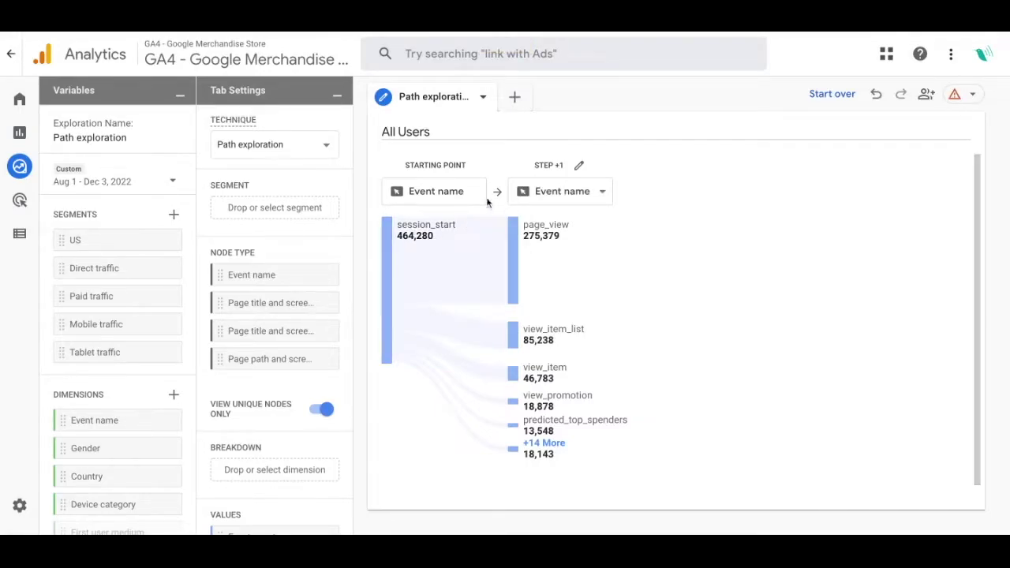
left_click(577, 167)
left_click(353, 172)
left_click(354, 210)
left_click(353, 249)
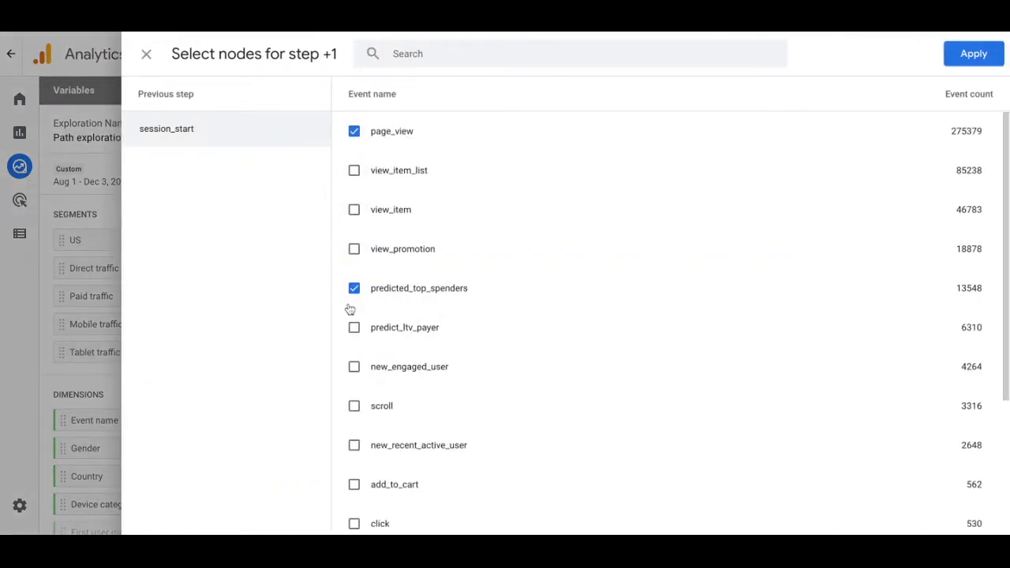
left_click(353, 290)
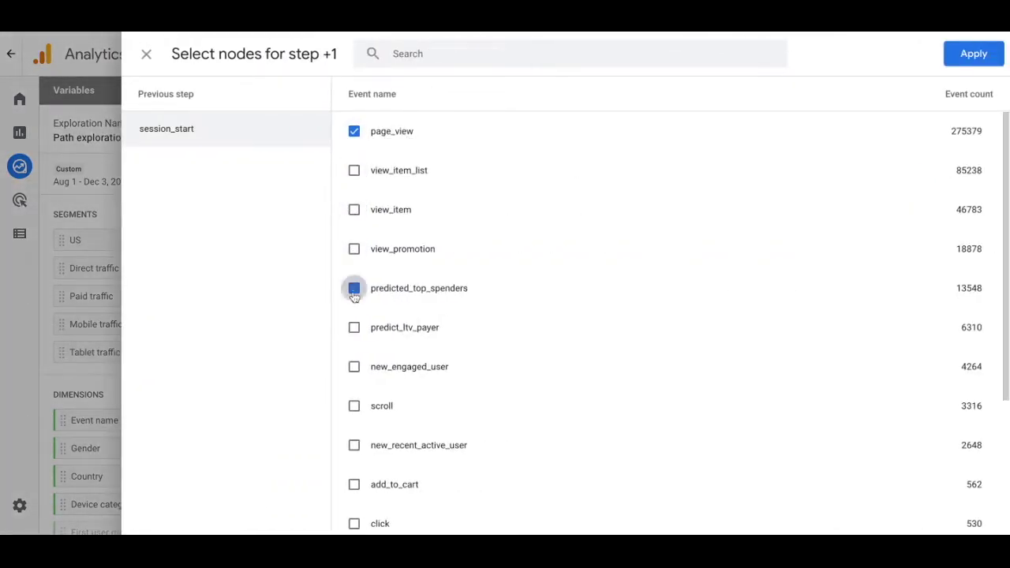
left_click(971, 52)
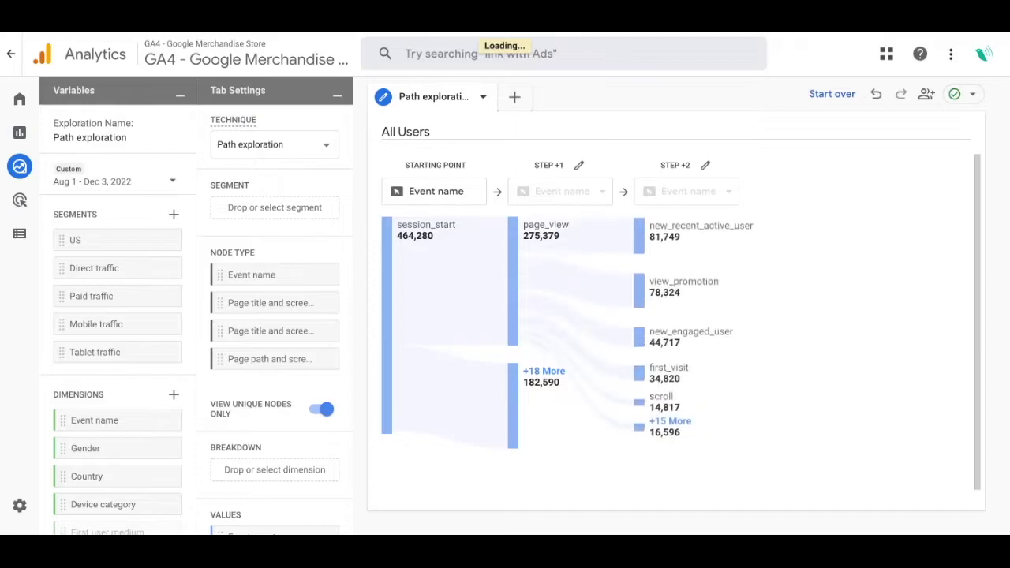
Keep Event name for step +2 and limit it to view_promotion, deselecting new_recent_active_user, new_engaged_user, first_visit and scroll.
mouse_move(643, 292)
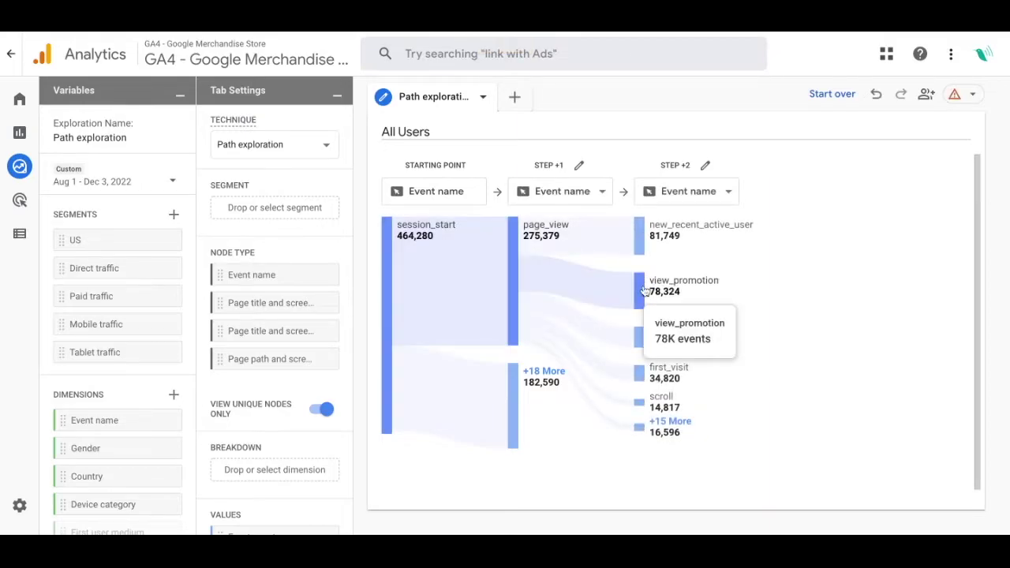
left_click(703, 197)
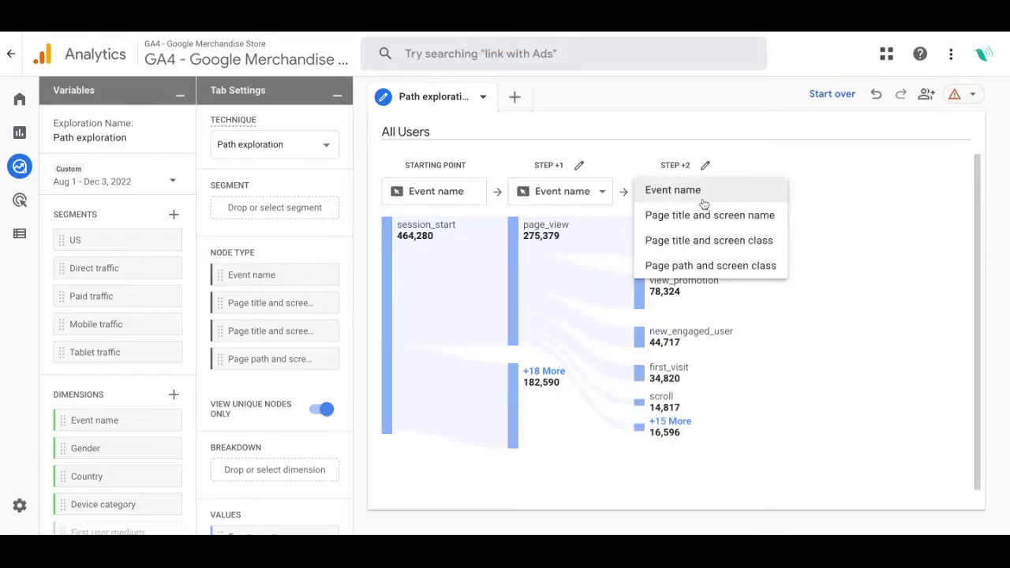
left_click(700, 193)
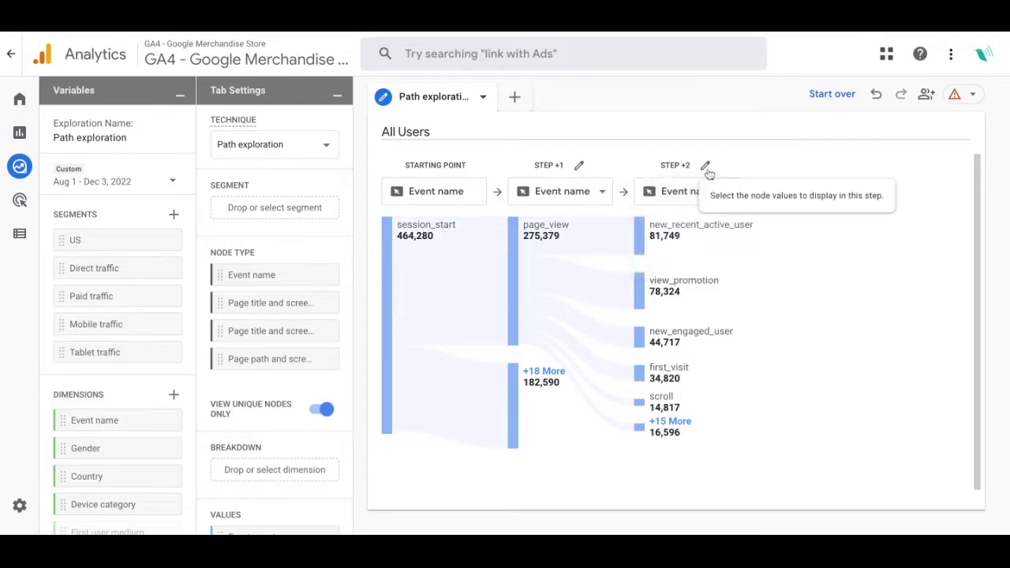
left_click(706, 166)
left_click(354, 131)
left_click(354, 209)
left_click(353, 248)
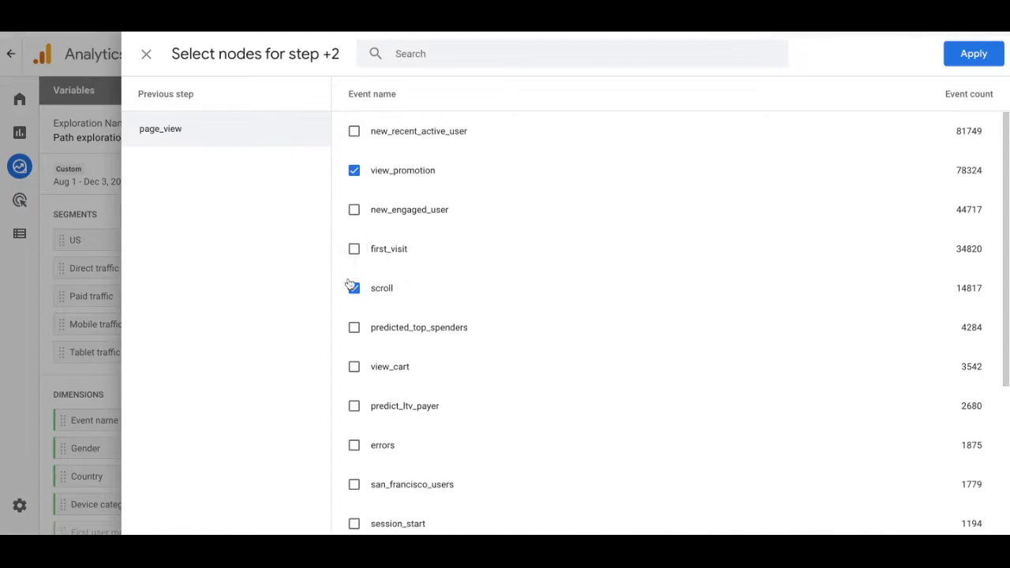
left_click(353, 288)
left_click(966, 57)
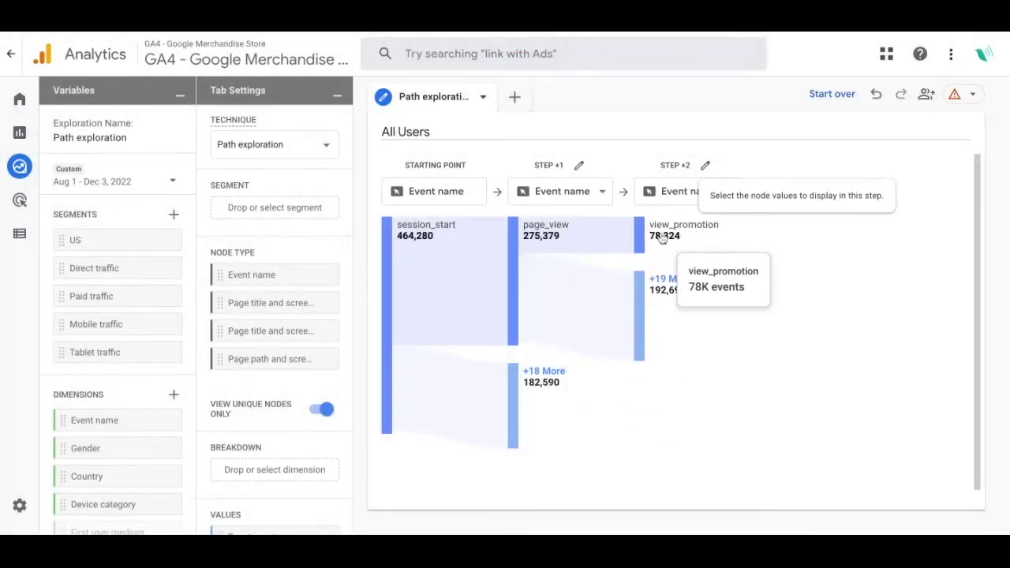
Expand the path through view_promotion and view_item_list, and set the step +4 node type to Page title and screen name.
left_click(638, 239)
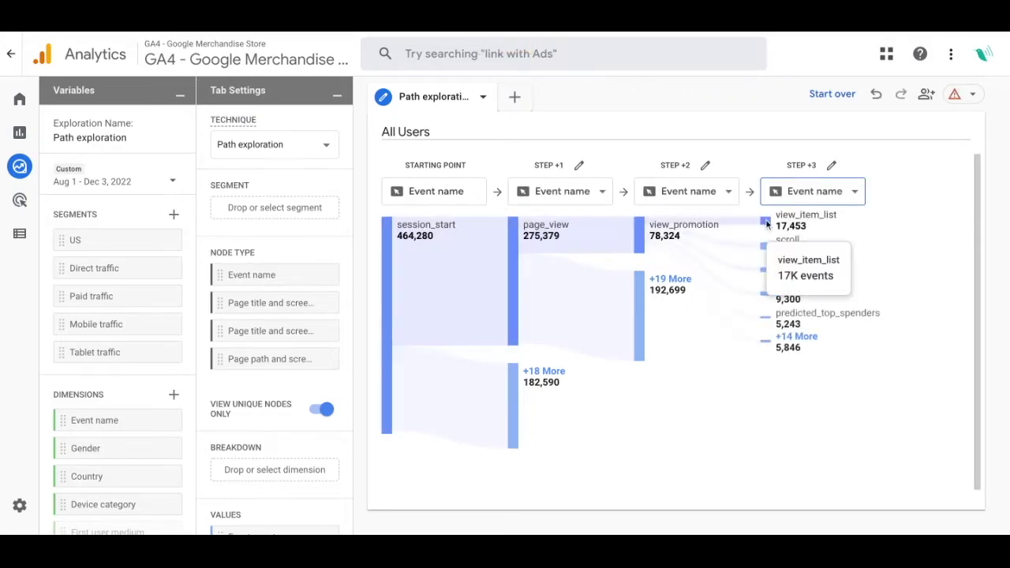
left_click(766, 223)
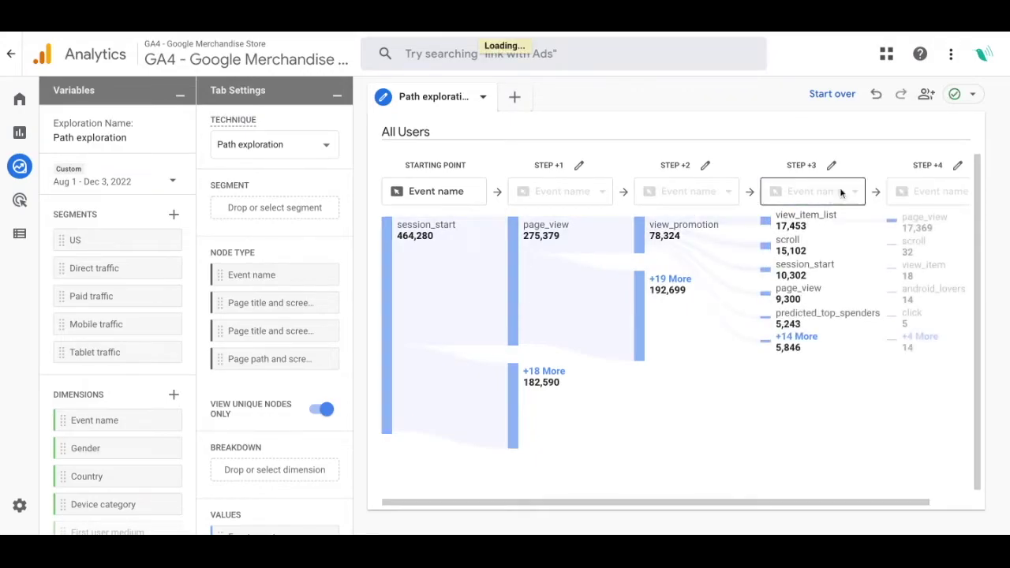
left_click(936, 197)
left_click(916, 214)
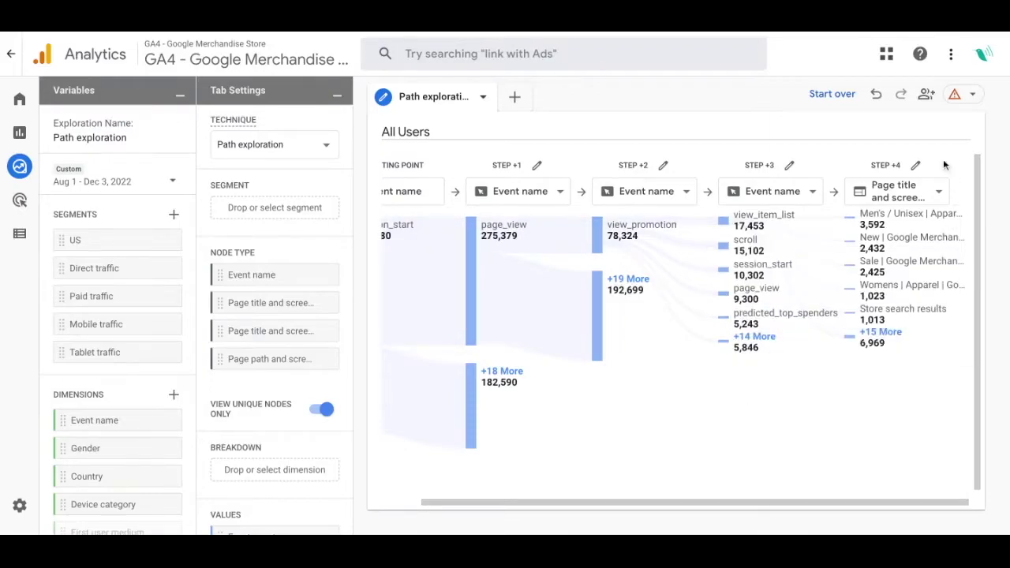
Start the path over and set the purchase event as the ending point, using Event name as the node type.
left_click(831, 94)
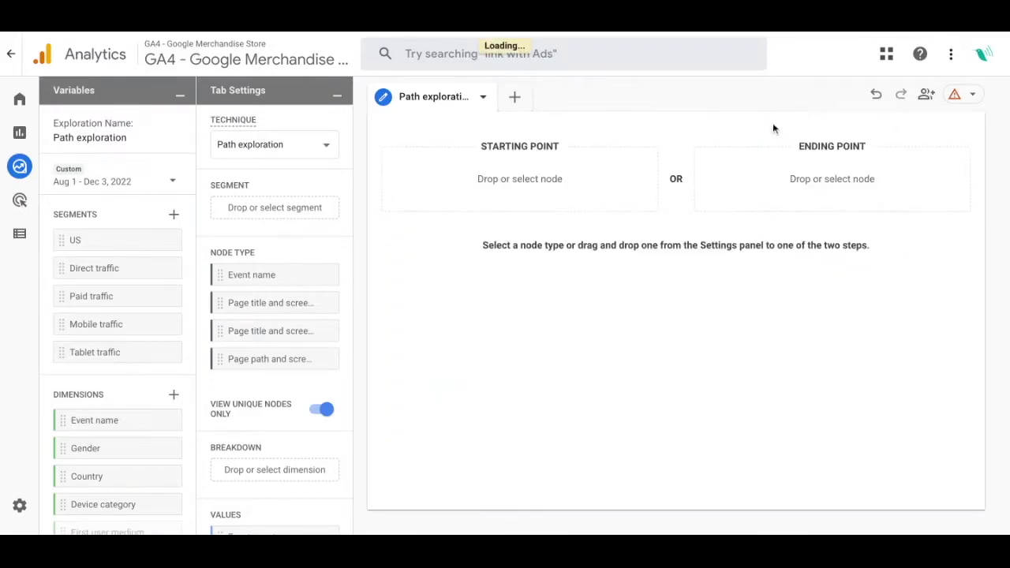
left_click(827, 187)
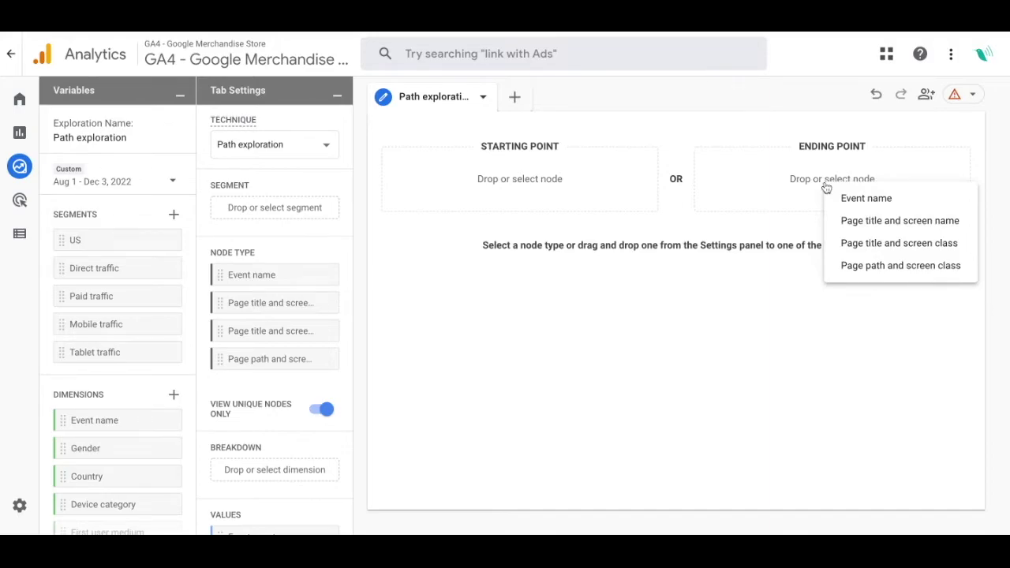
left_click(848, 201)
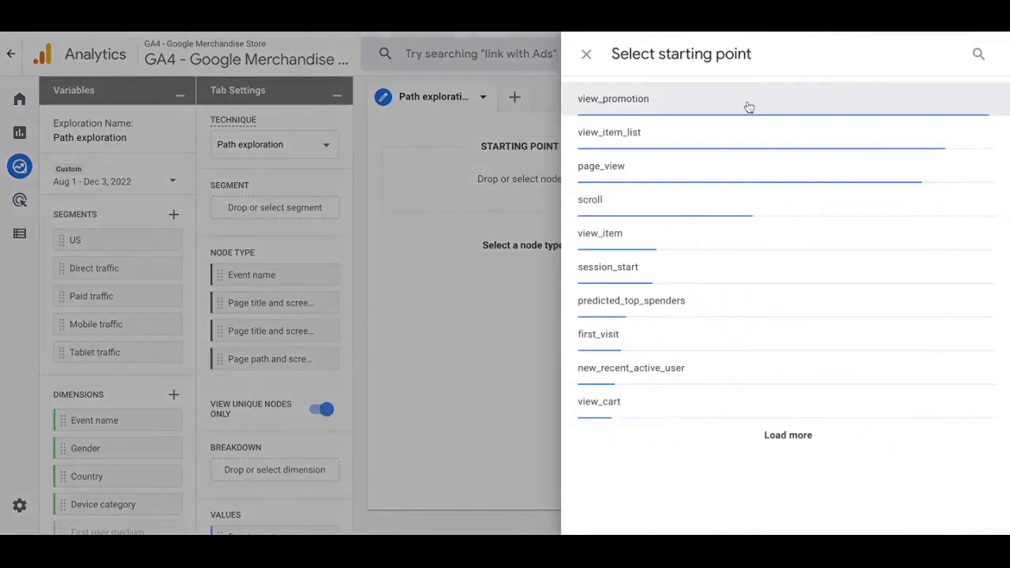
left_click(977, 62)
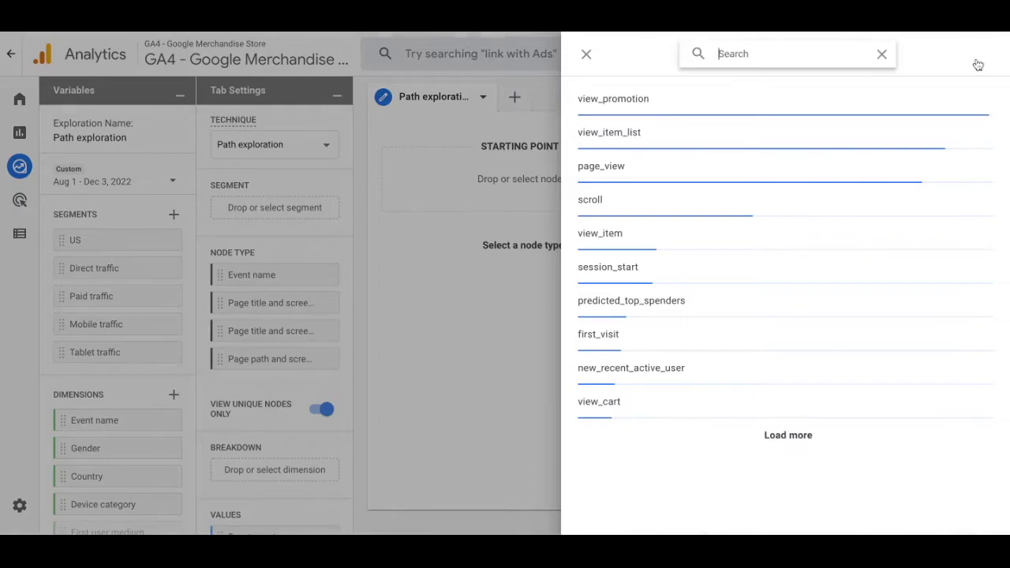
type("purchase")
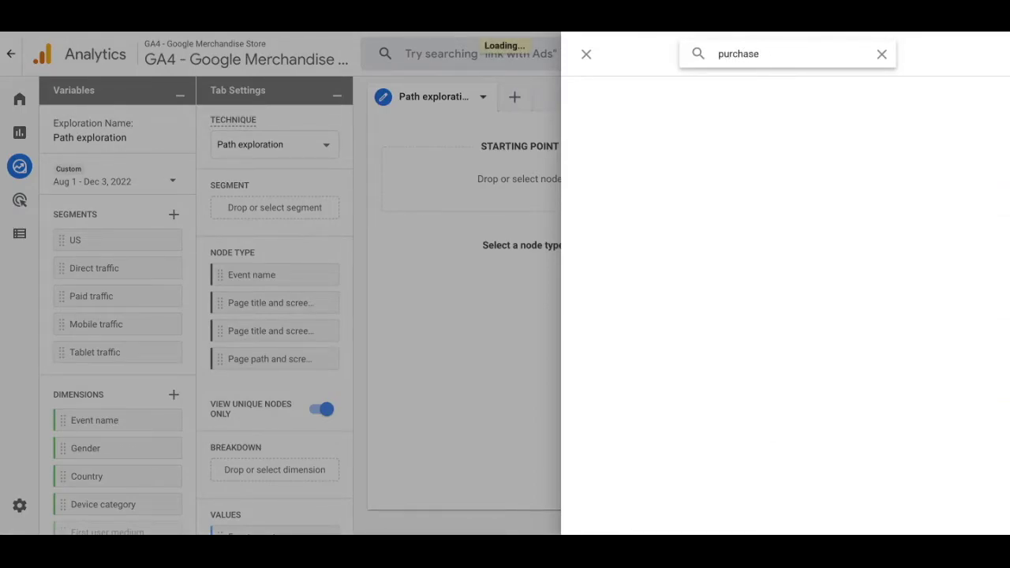
left_click(597, 132)
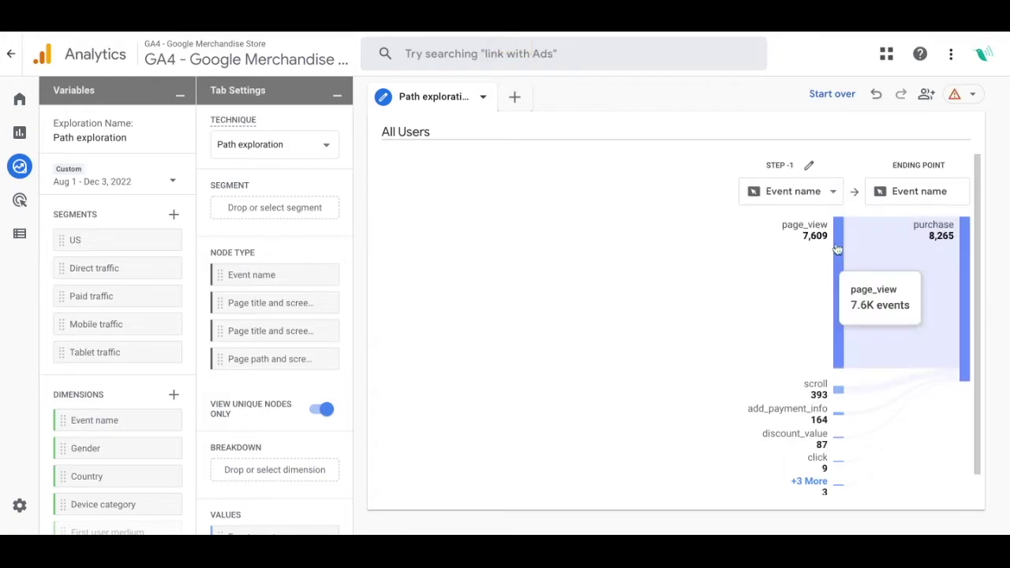
Set step -1 to Page title and screen name and expand its Checkout Confirmation node backward.
left_click(822, 197)
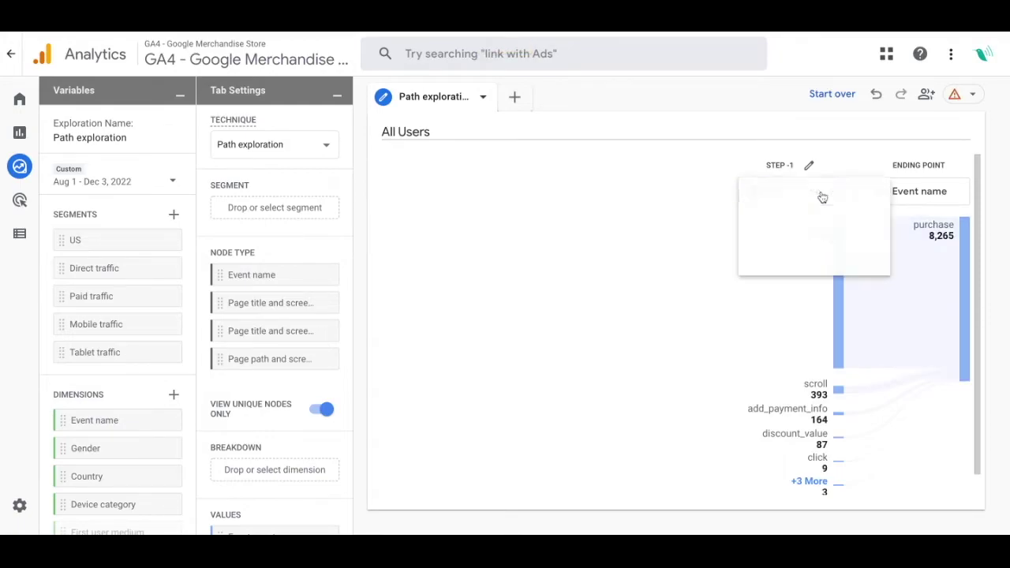
left_click(814, 215)
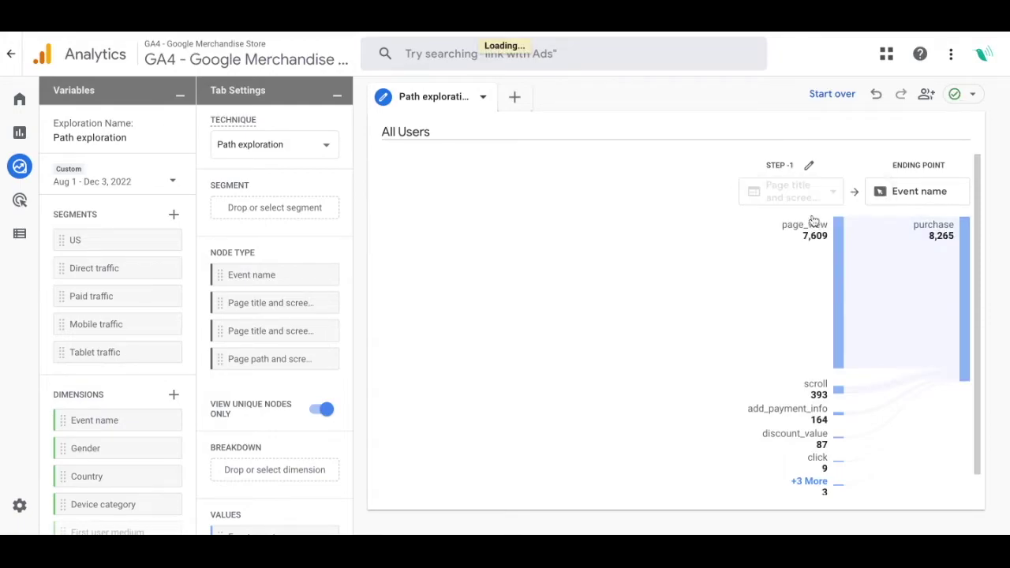
left_click(837, 267)
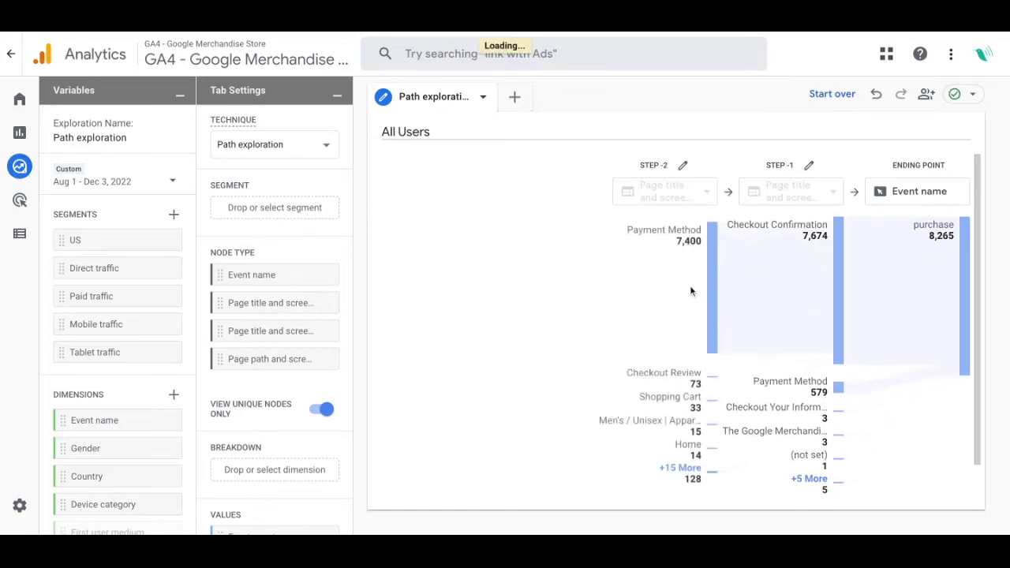
Expand the backward path through Payment Method, Checkout Your Information and Shopping Cart, and show more pages at step -5.
left_click(714, 286)
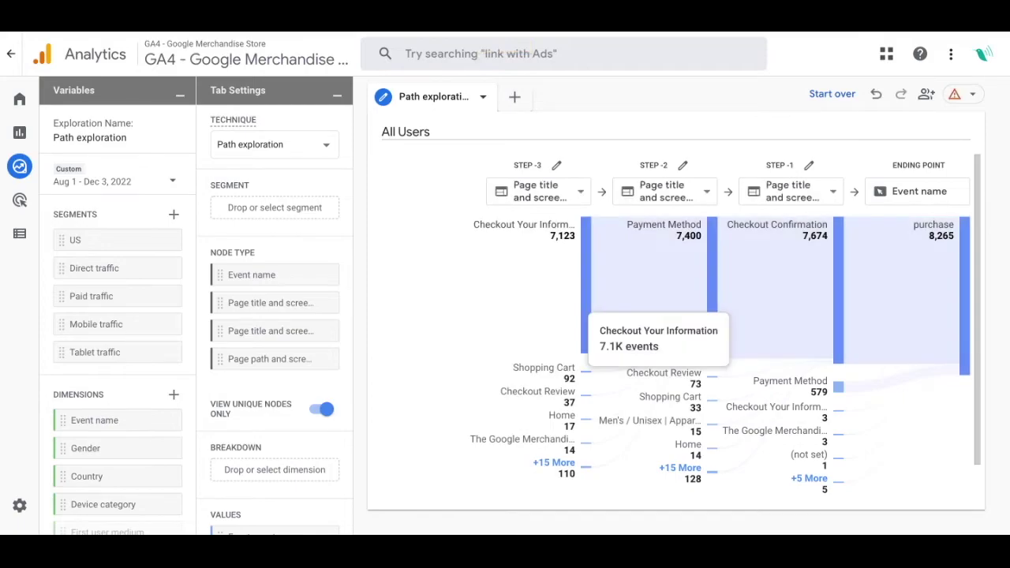
left_click(587, 300)
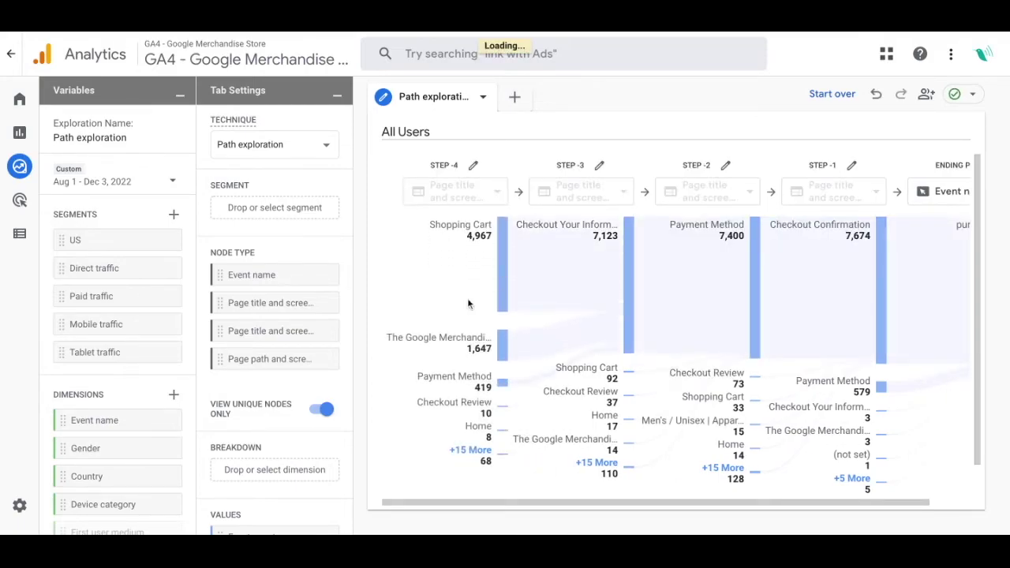
left_click(500, 303)
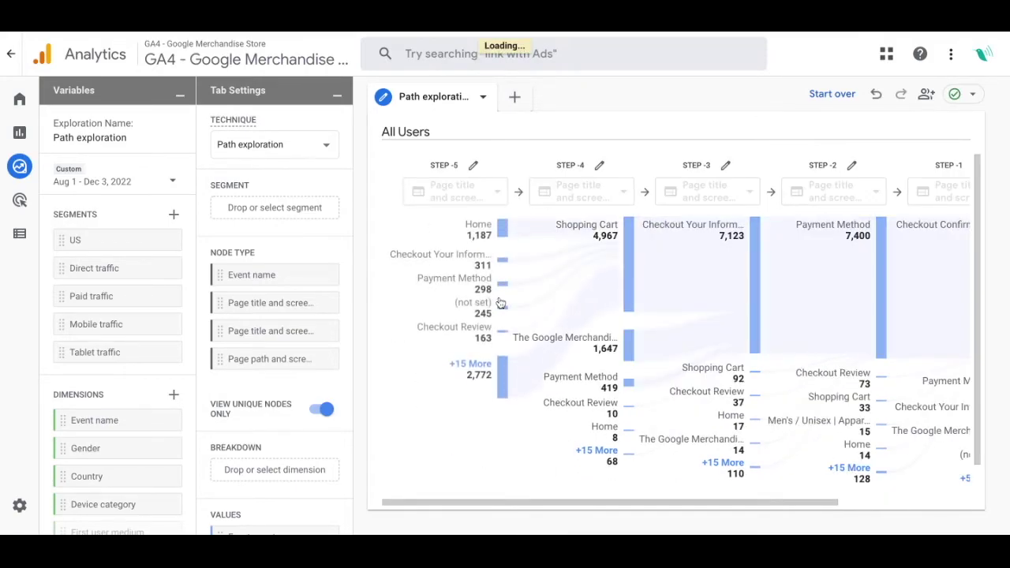
left_click(484, 370)
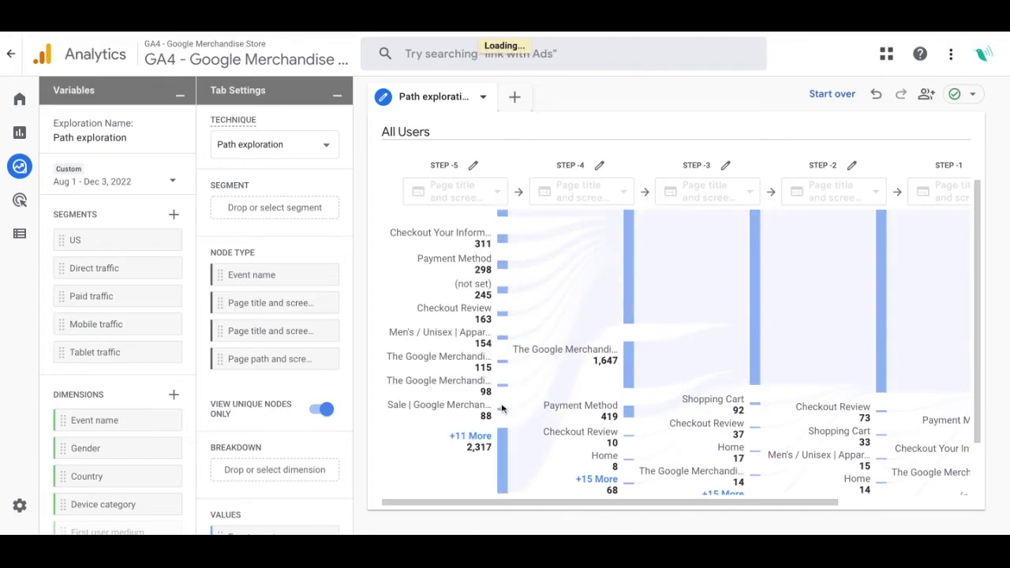
Return to the Explorations overview.
left_click(24, 165)
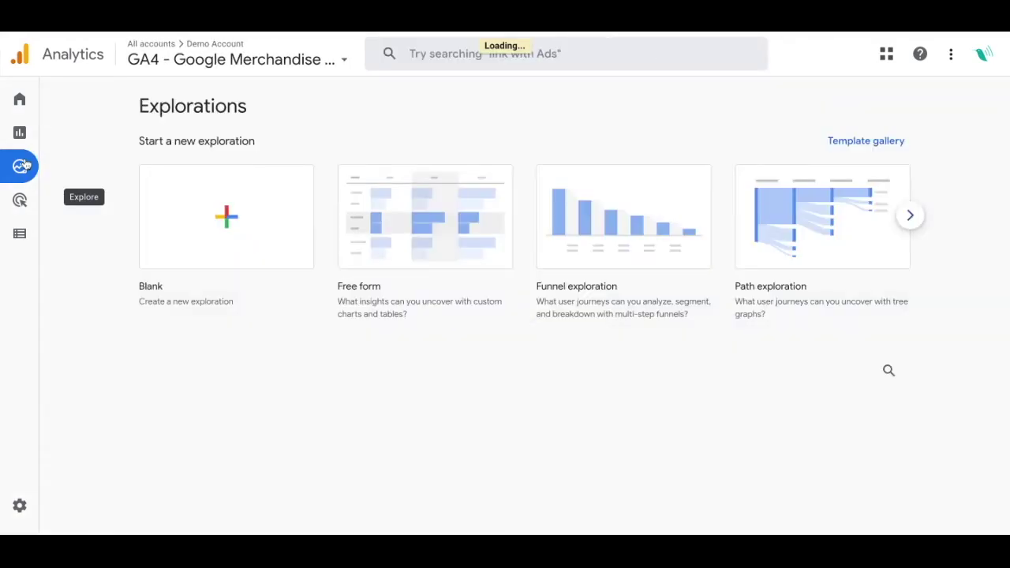